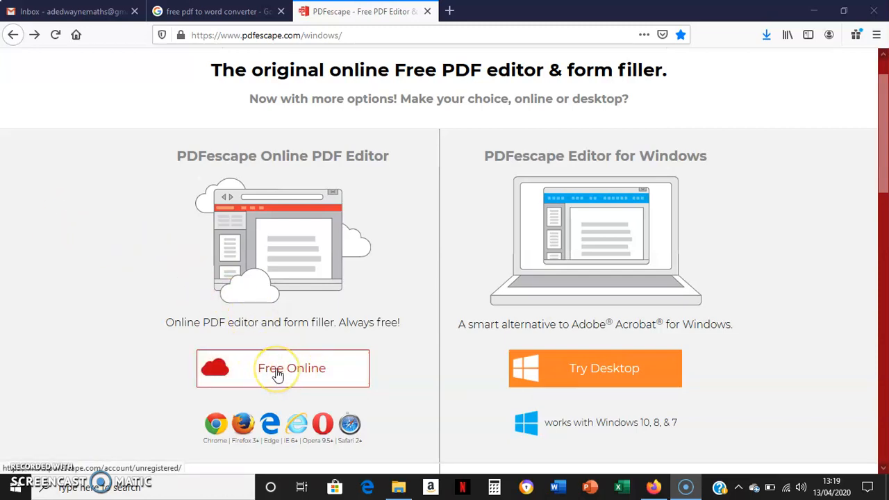
- Start the free online PDF editor and upload l1l2stewardingfestivalfunctionalmathsTIME-1 from the Measures folder
{"action": "left_click", "coordinate": [277, 374]}
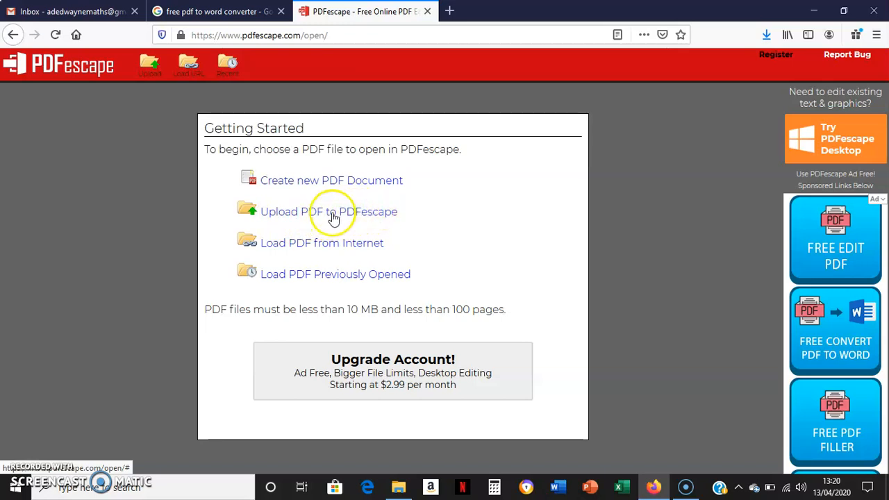
{"action": "left_click", "coordinate": [329, 217]}
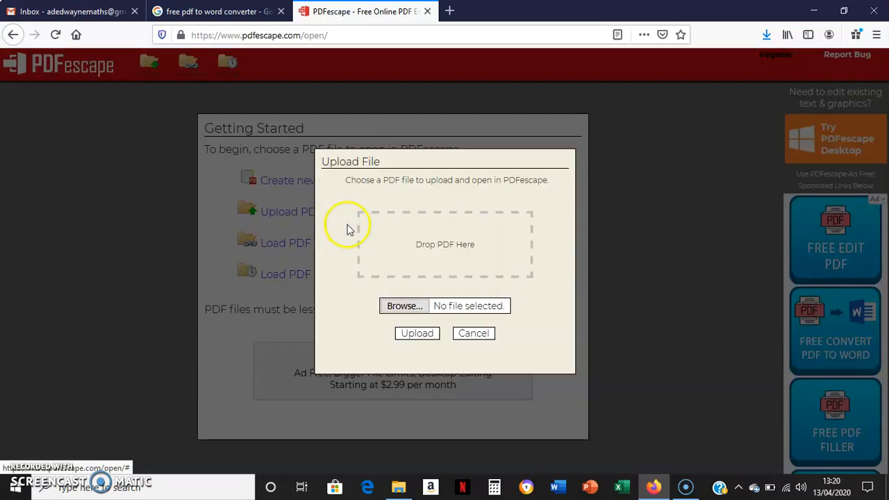
{"action": "left_click", "coordinate": [402, 308]}
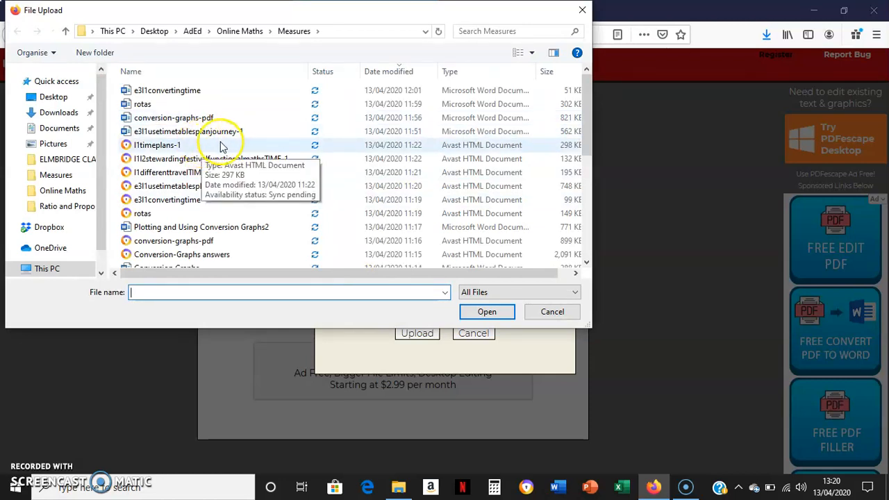
{"action": "left_click", "coordinate": [226, 158]}
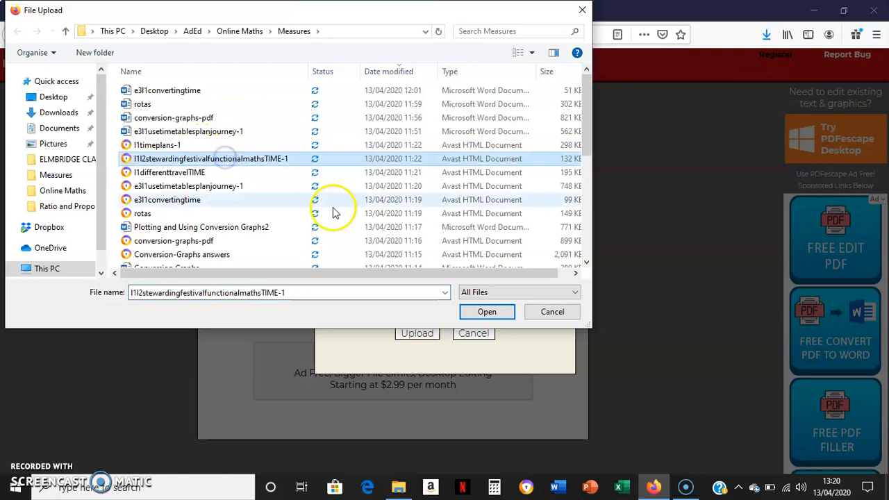
{"action": "left_click", "coordinate": [485, 312]}
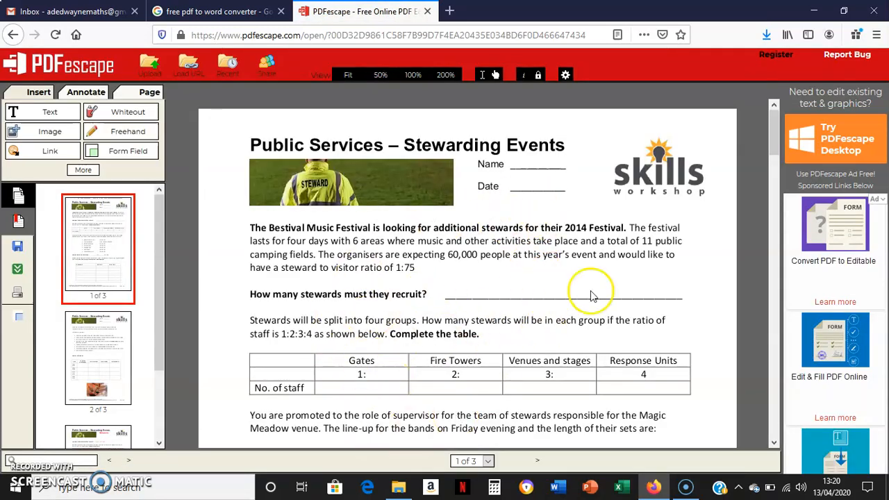
- Insert the text "fdhfgdhf fdj dj fdj d dfgbdfhgb" on the steward recruitment answer line and "fhg d gg fjgh jdfghj" in the Gates staff cell
{"action": "mouse_move", "coordinate": [776, 143]}
{"action": "left_mouse_down"}
{"action": "mouse_move", "coordinate": [771, 232]}
{"action": "mouse_move", "coordinate": [773, 149]}
{"action": "left_mouse_up"}
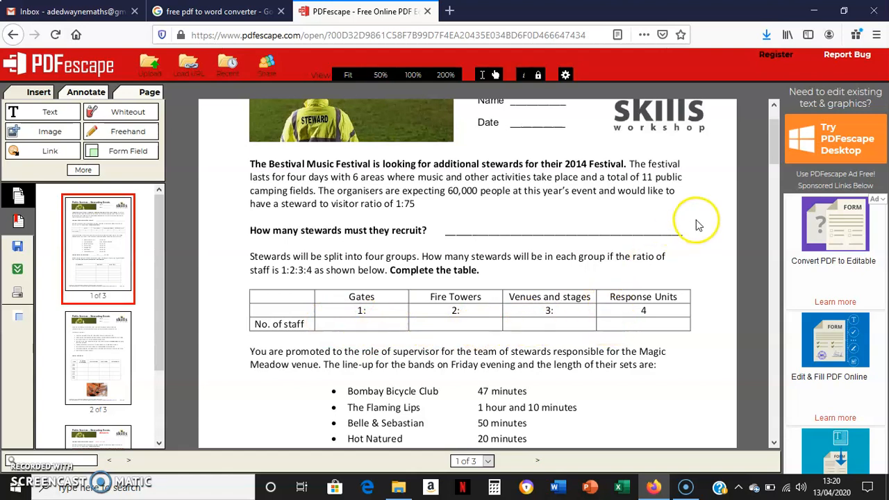
{"action": "left_click_drag", "start_coordinate": [774, 155], "coordinate": [774, 140]}
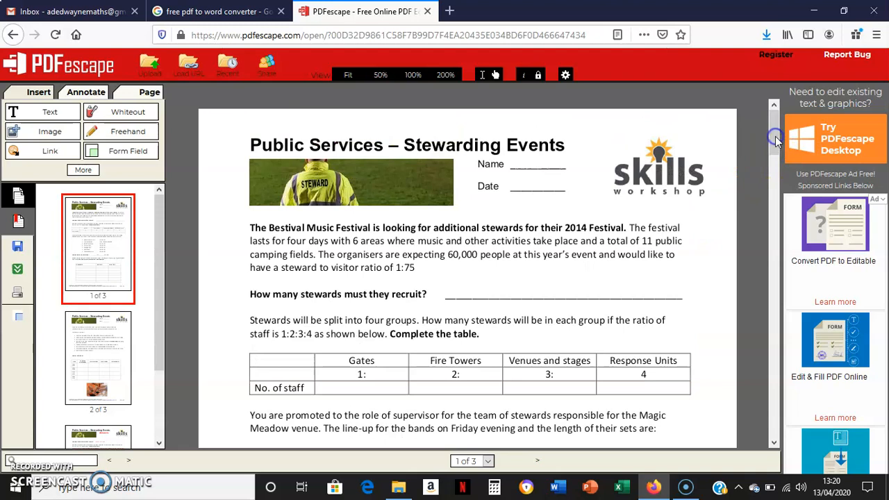
{"action": "left_click", "coordinate": [38, 115]}
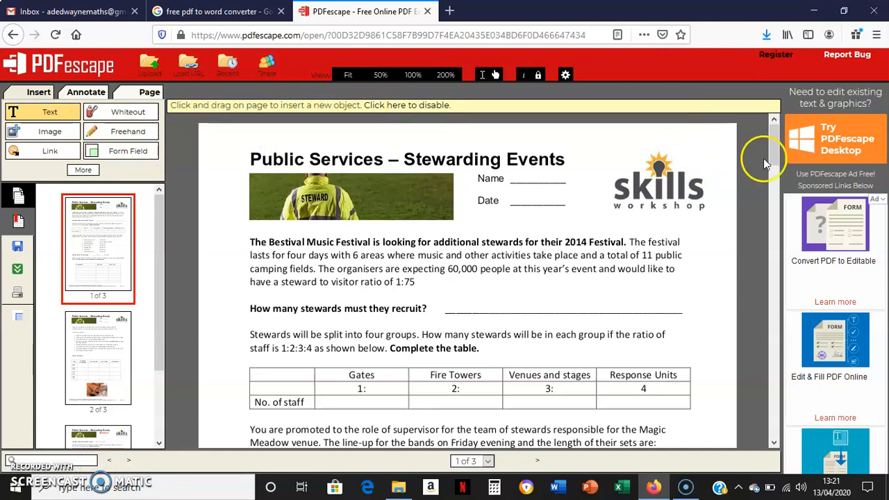
{"action": "left_click_drag", "start_coordinate": [773, 151], "coordinate": [772, 167]}
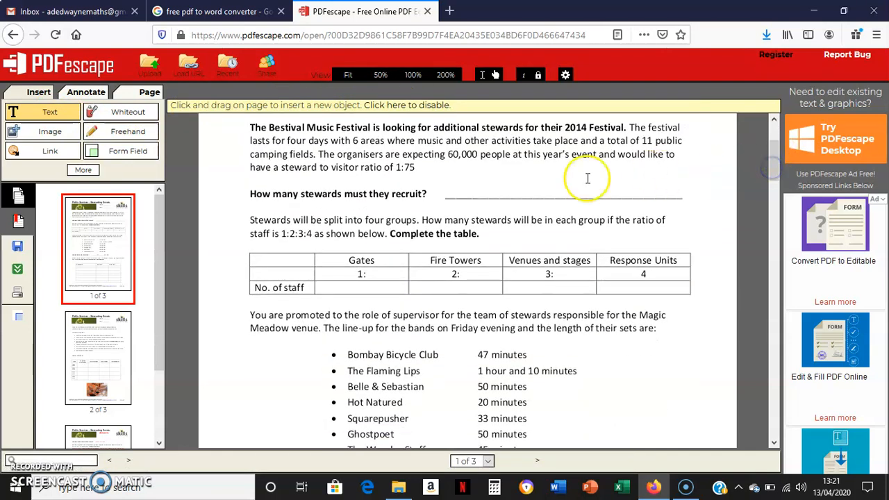
{"action": "left_click", "coordinate": [448, 190]}
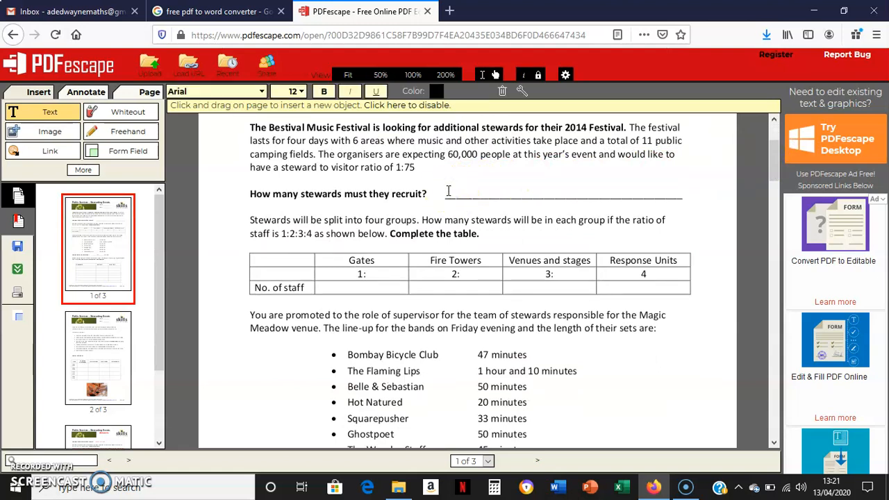
{"action": "type", "text": "dhfgdhf fdj dj fdj d dfgbdfhgb"}
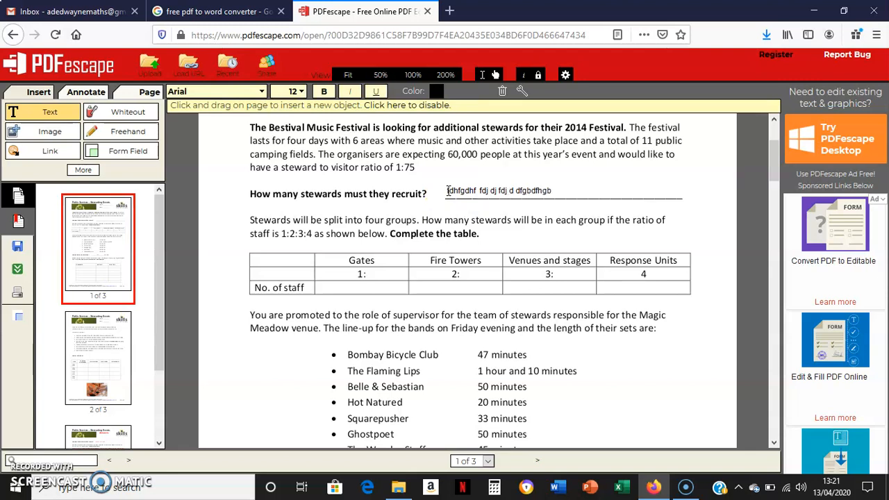
{"action": "left_click", "coordinate": [321, 286]}
{"action": "type", "text": "fhg d gg fjgh jdfghj"}
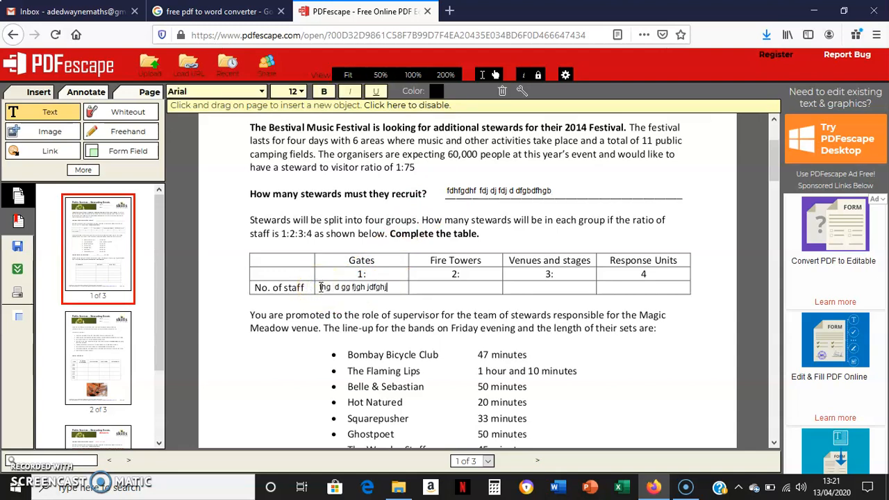
- Save and download the filled-in PDF, choosing to open it with Avast Secure Browser
{"action": "left_click_drag", "start_coordinate": [771, 166], "coordinate": [768, 195]}
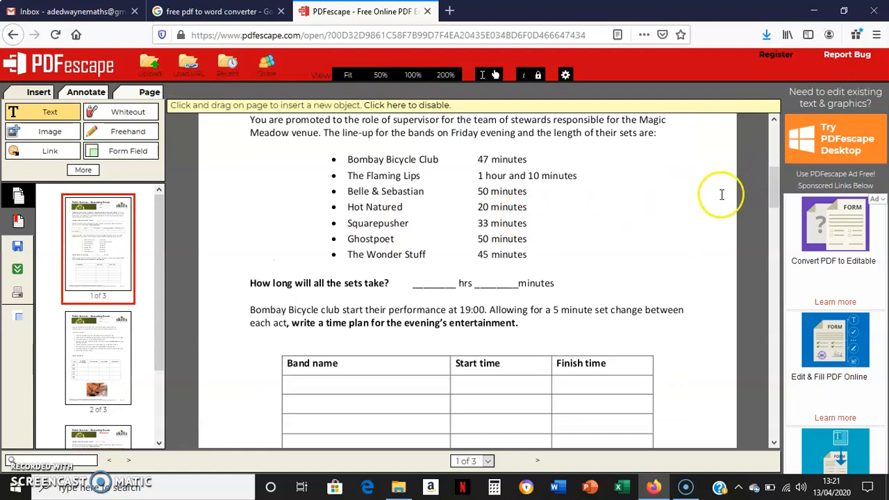
{"action": "left_click_drag", "start_coordinate": [771, 185], "coordinate": [772, 153]}
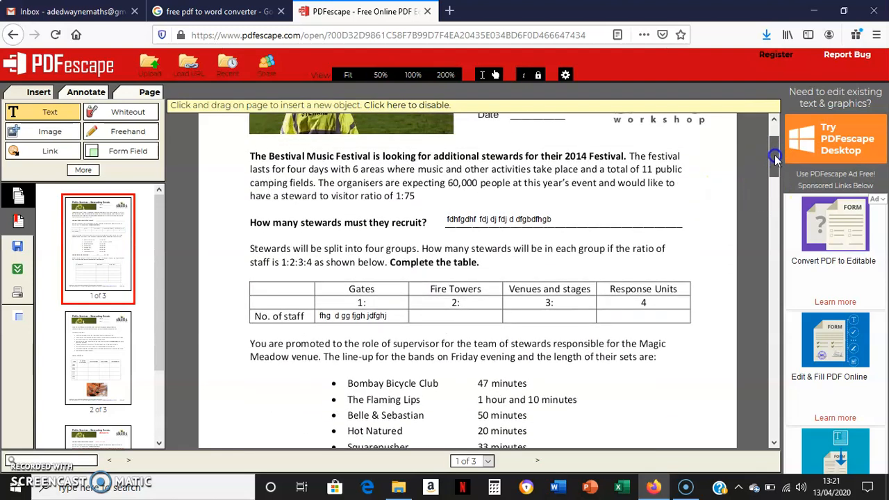
{"action": "left_click", "coordinate": [19, 272]}
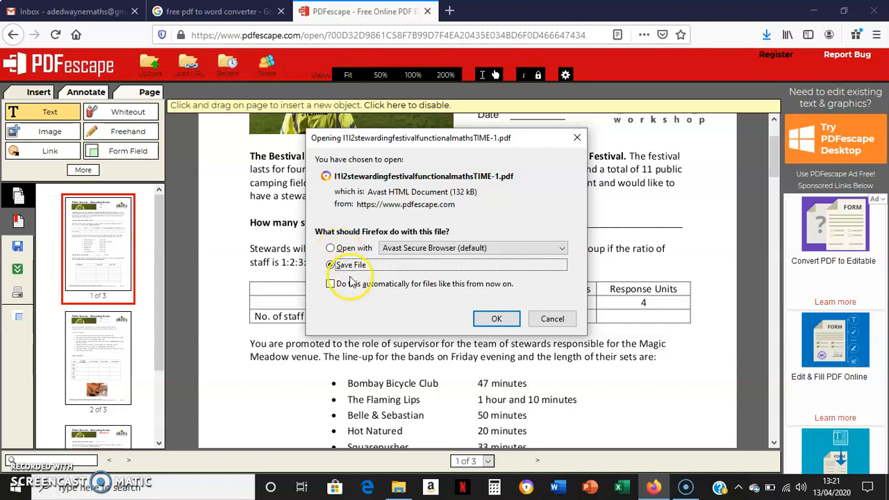
{"action": "left_click", "coordinate": [329, 248]}
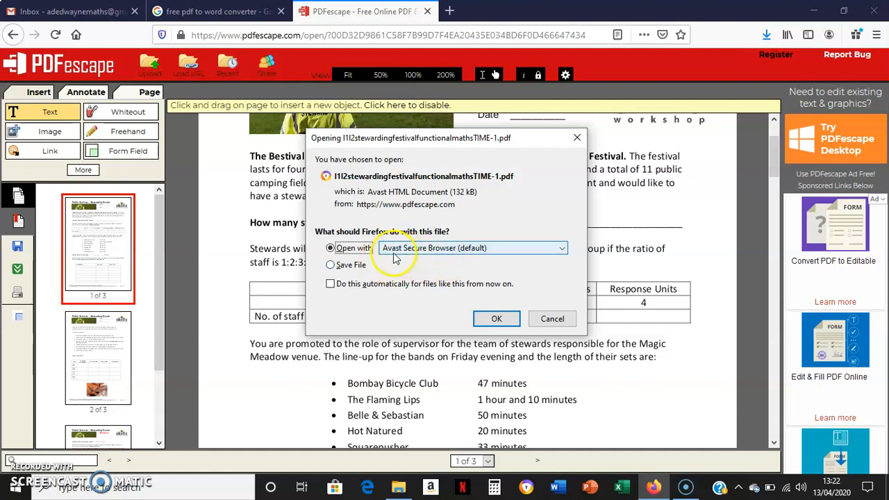
{"action": "left_click", "coordinate": [492, 318]}
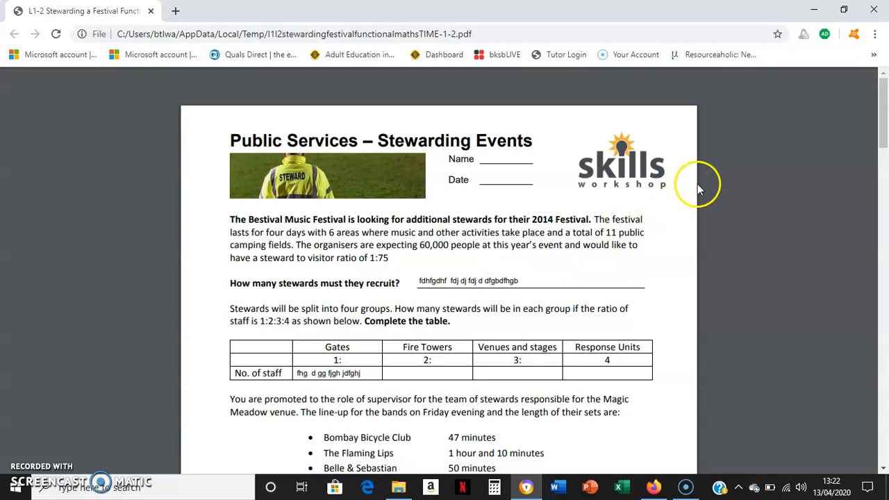
- Find the download option for the opened worksheet, and close the viewer window
{"action": "mouse_move", "coordinate": [743, 105]}
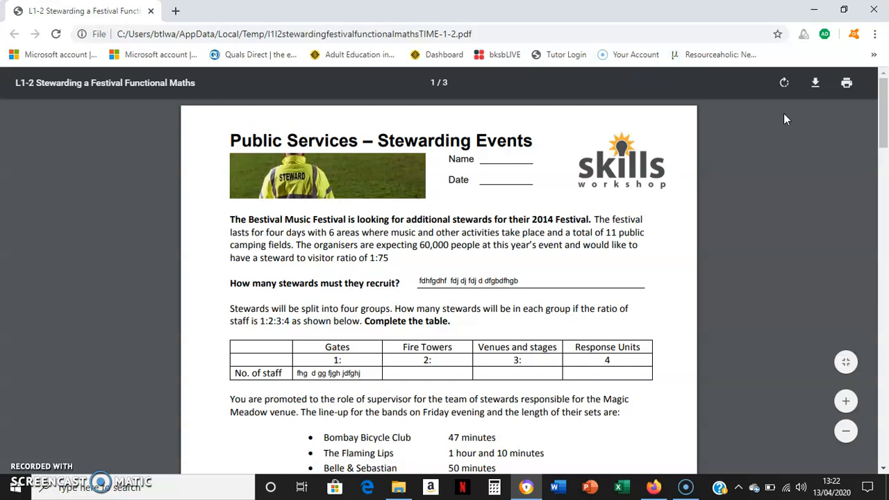
{"action": "left_click", "coordinate": [815, 84]}
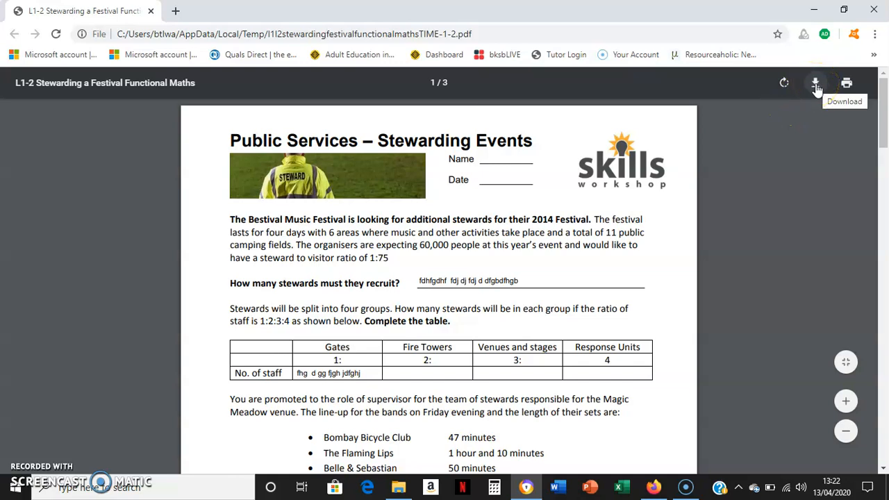
{"action": "left_click", "coordinate": [876, 13]}
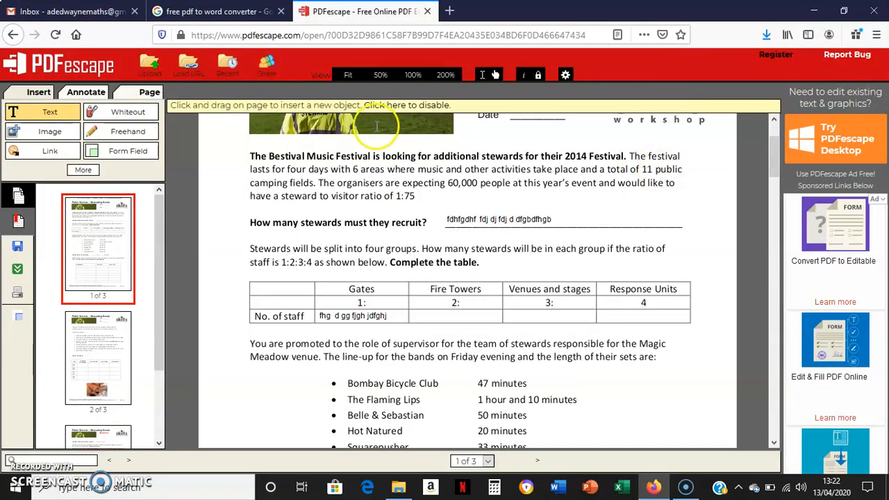
- Switch to the PDF to Word converter search results and go to the Smallpdf PDF to Word Converter page
{"action": "left_click", "coordinate": [219, 14]}
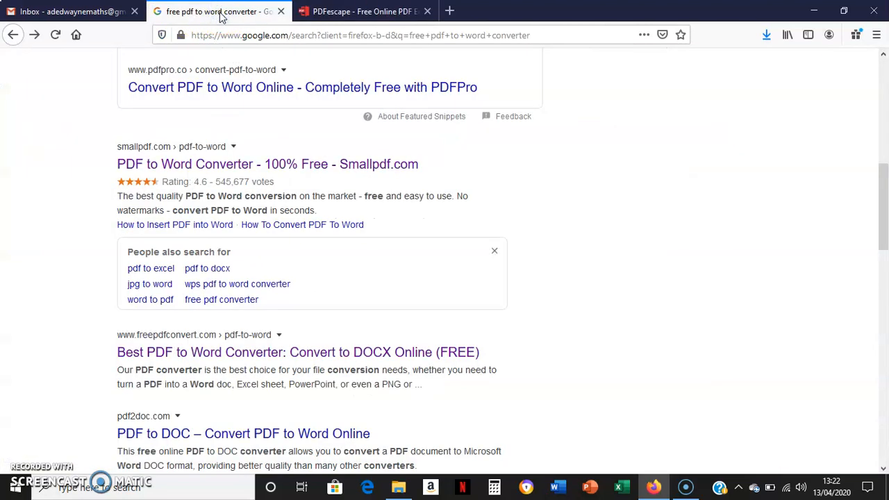
{"action": "left_click", "coordinate": [138, 91]}
{"action": "left_click", "coordinate": [97, 159]}
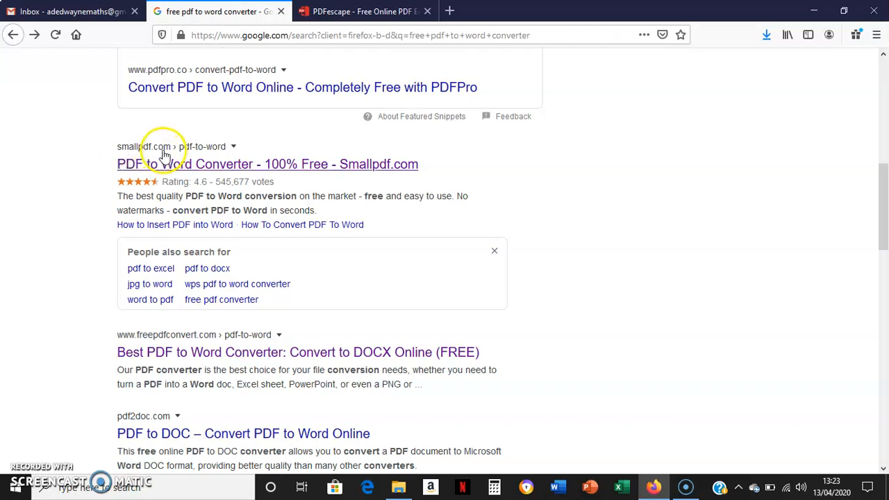
{"action": "left_click", "coordinate": [125, 117]}
{"action": "left_click", "coordinate": [34, 36]}
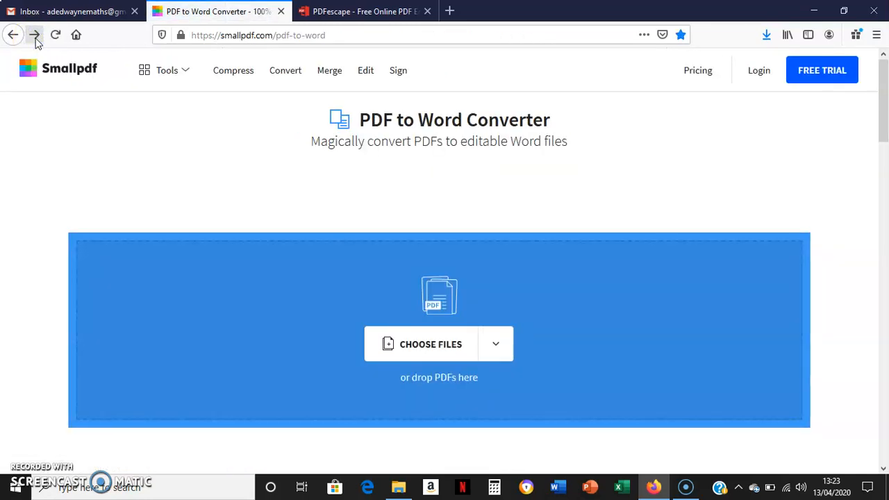
{"action": "left_click", "coordinate": [116, 111]}
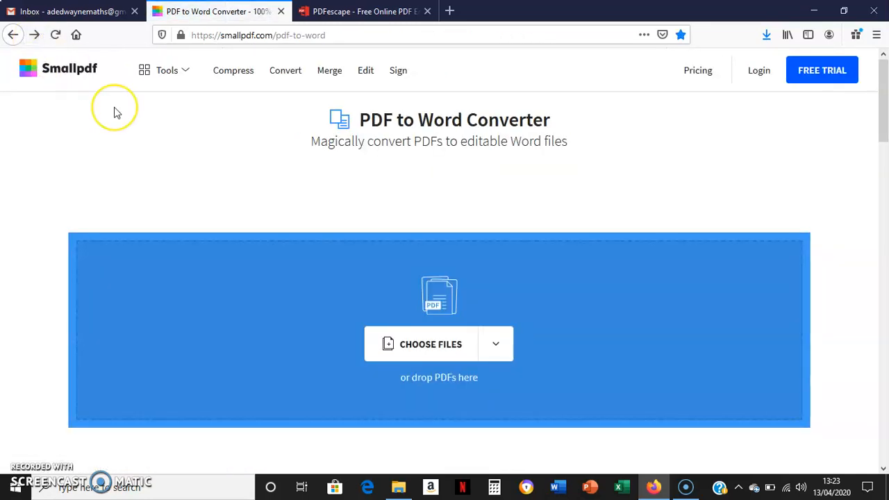
{"action": "left_click", "coordinate": [172, 156]}
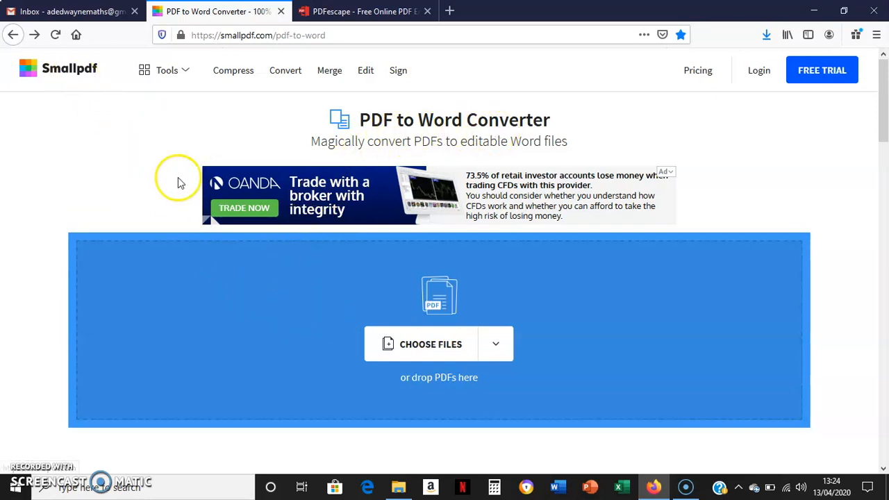
- Upload l1l2stewardingfestivalfunctionalmathsTIME-1 and convert it using the Convert to Word option without OCR
{"action": "left_click", "coordinate": [420, 349]}
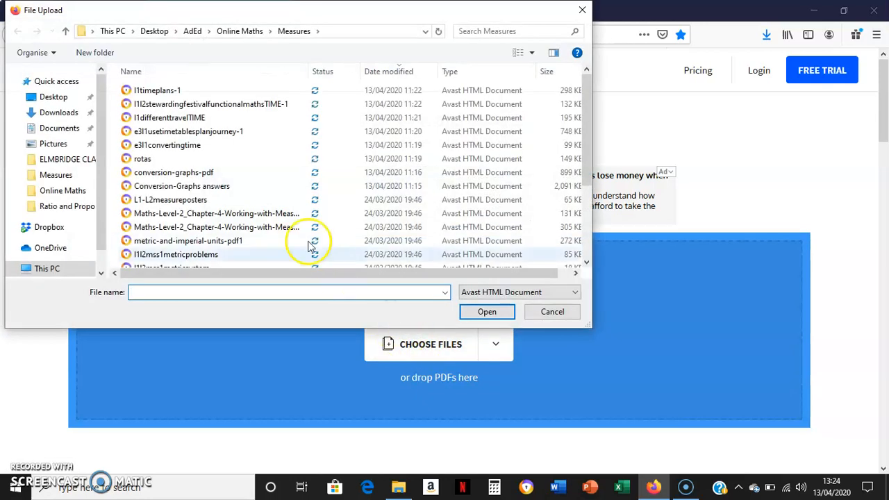
{"action": "left_click", "coordinate": [242, 105]}
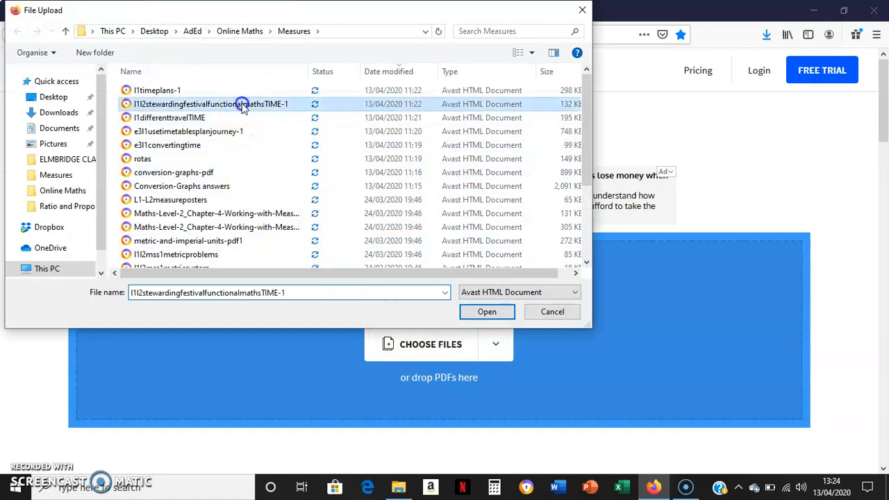
{"action": "left_click", "coordinate": [486, 313]}
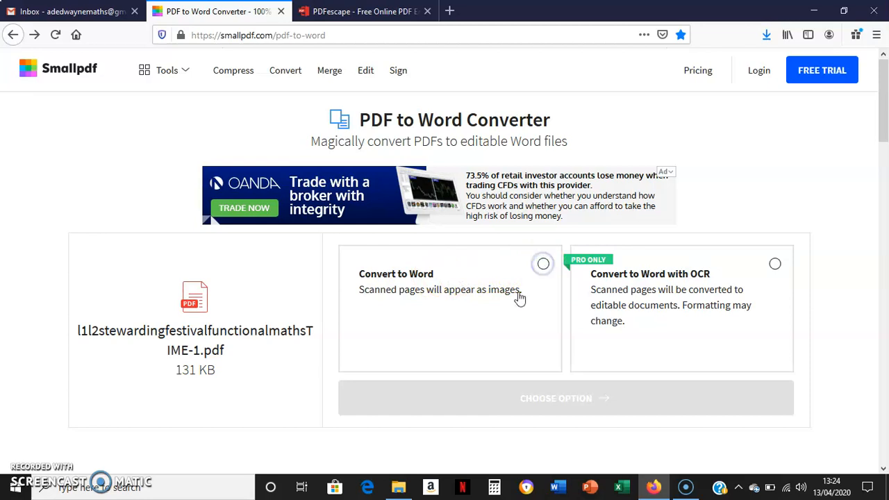
{"action": "left_click", "coordinate": [543, 265]}
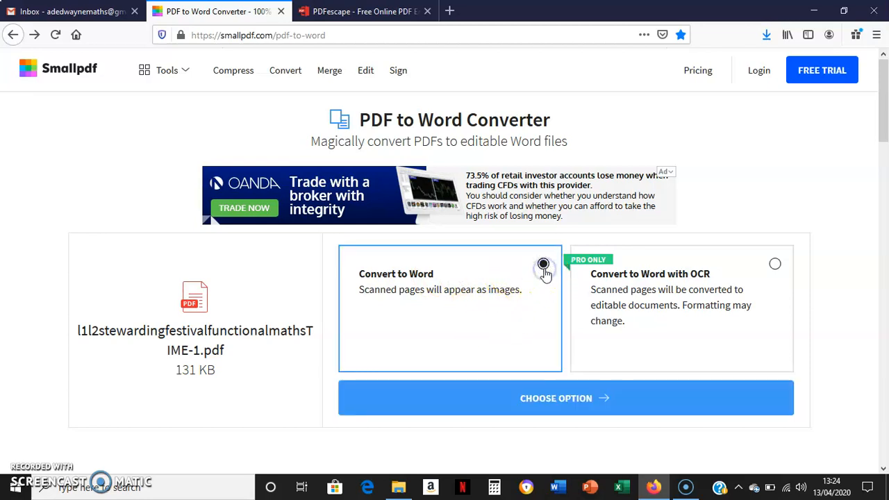
{"action": "left_click", "coordinate": [559, 401]}
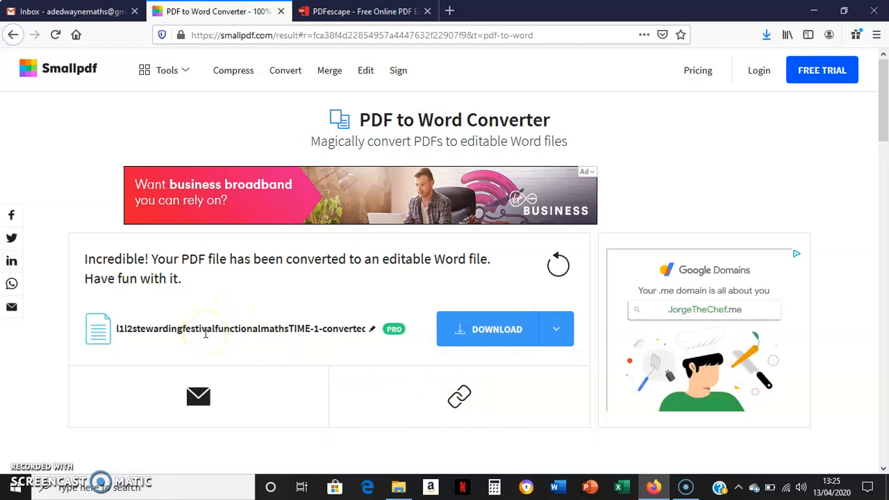
- Download the converted document to open in Word, maximise its window and enable editing
{"action": "left_click", "coordinate": [486, 335]}
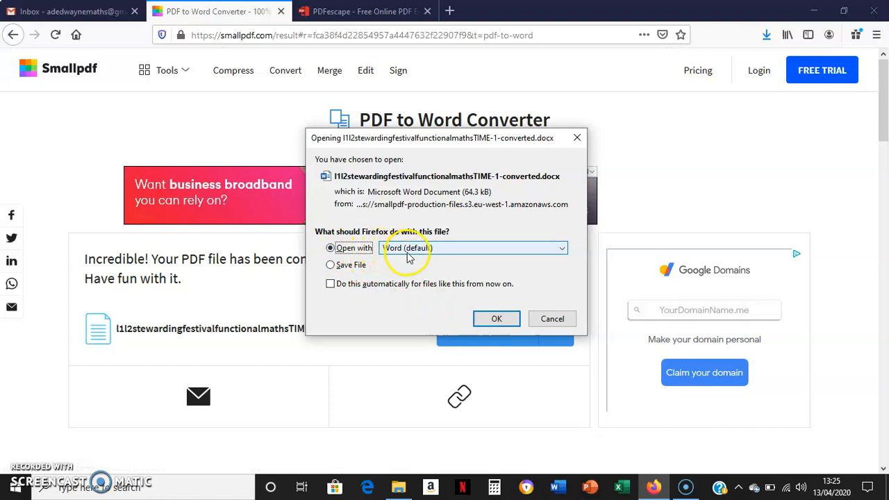
{"action": "left_click", "coordinate": [496, 324]}
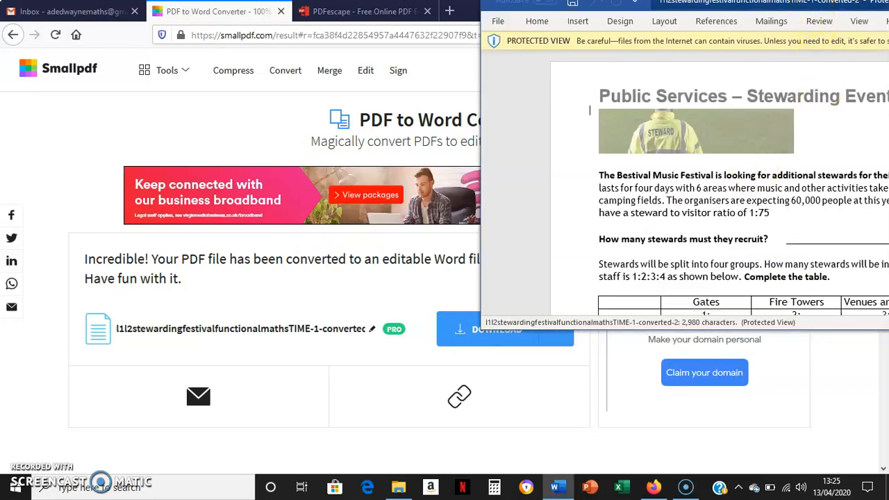
{"action": "left_click_drag", "start_coordinate": [811, 3], "coordinate": [575, 47]}
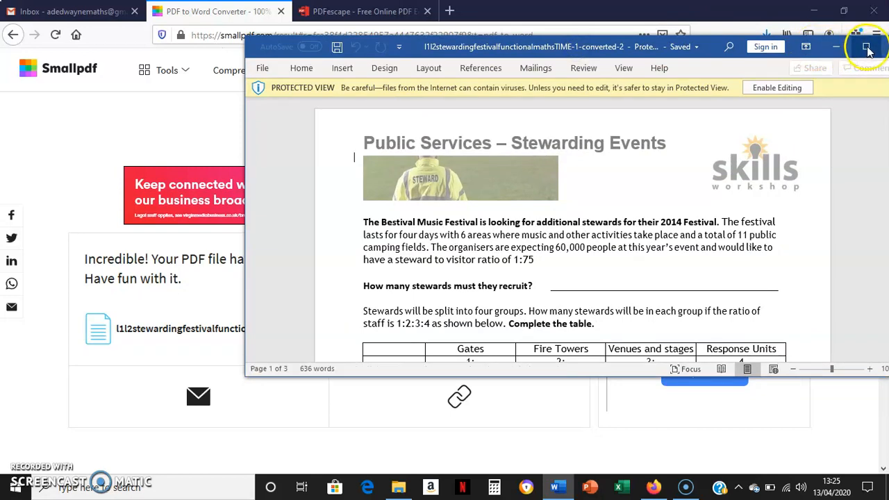
{"action": "left_click", "coordinate": [865, 47]}
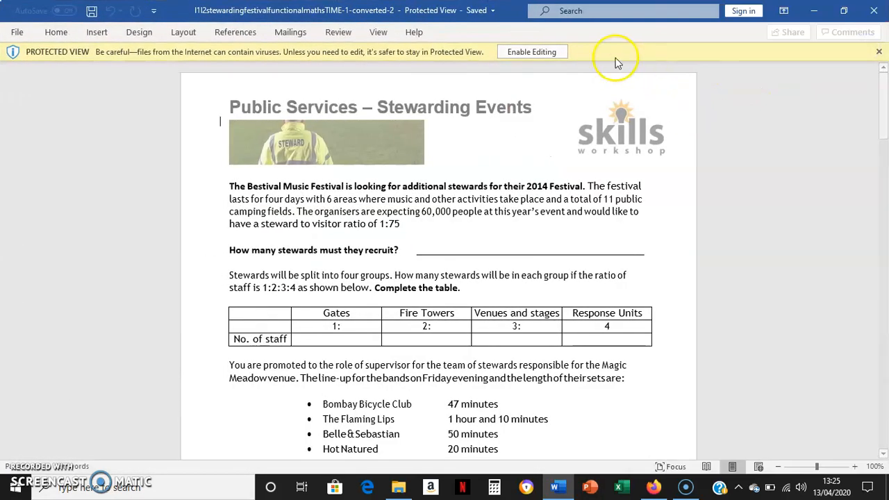
{"action": "left_click", "coordinate": [545, 56]}
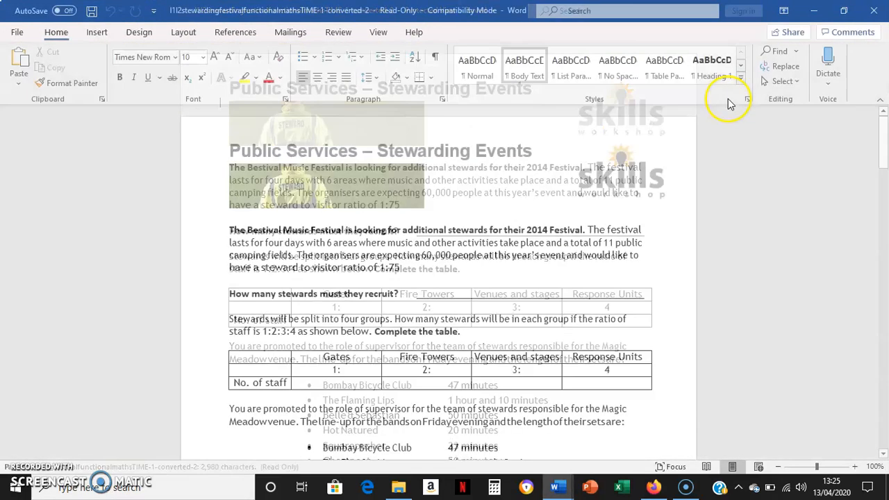
- Enter vfgdfgdh on the answer line for how many stewards must be recruited, and fgdfgfdgdfh as the No. of staff for Gates
{"action": "left_click_drag", "start_coordinate": [884, 146], "coordinate": [883, 161]}
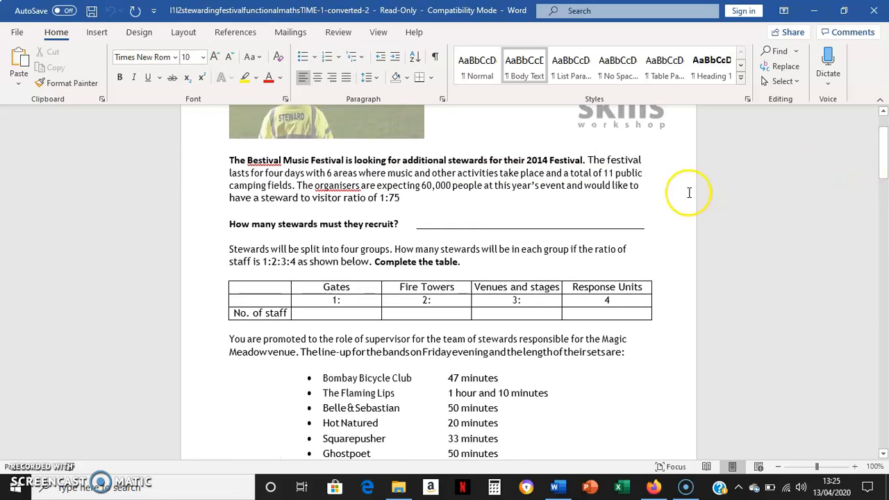
{"action": "left_click", "coordinate": [424, 221]}
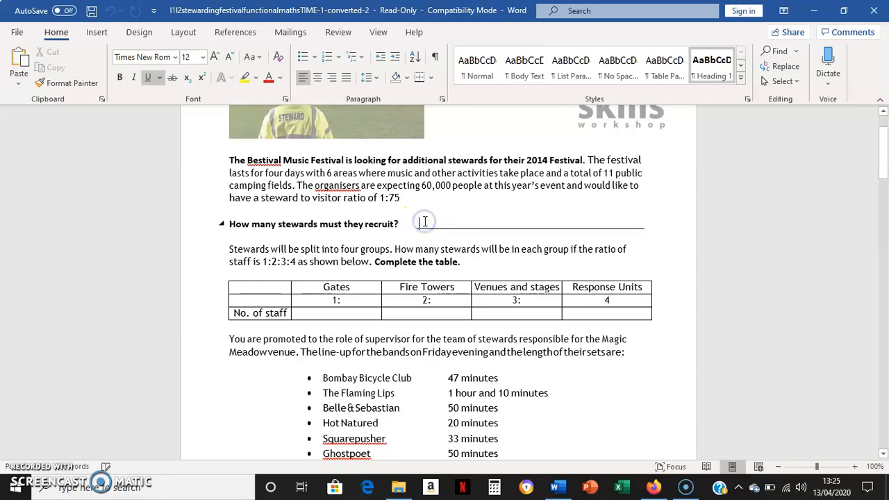
{"action": "left_click", "coordinate": [323, 313]}
{"action": "left_click", "coordinate": [261, 299]}
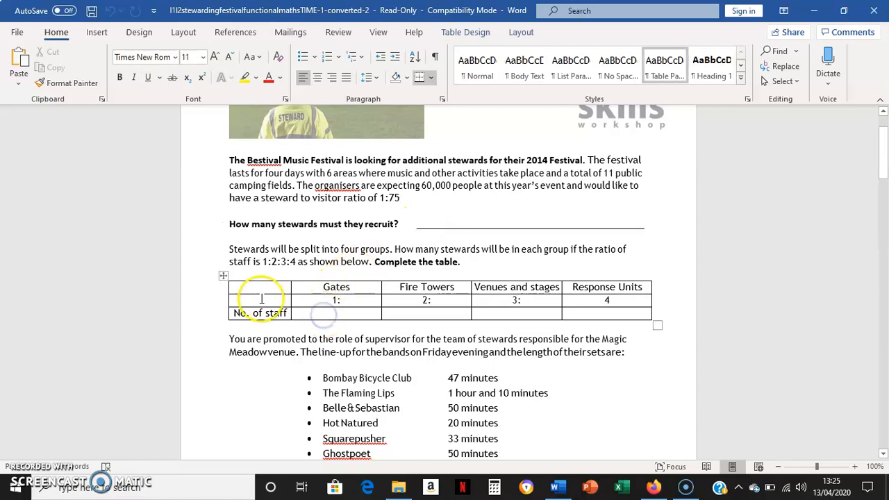
{"action": "left_click", "coordinate": [406, 313]}
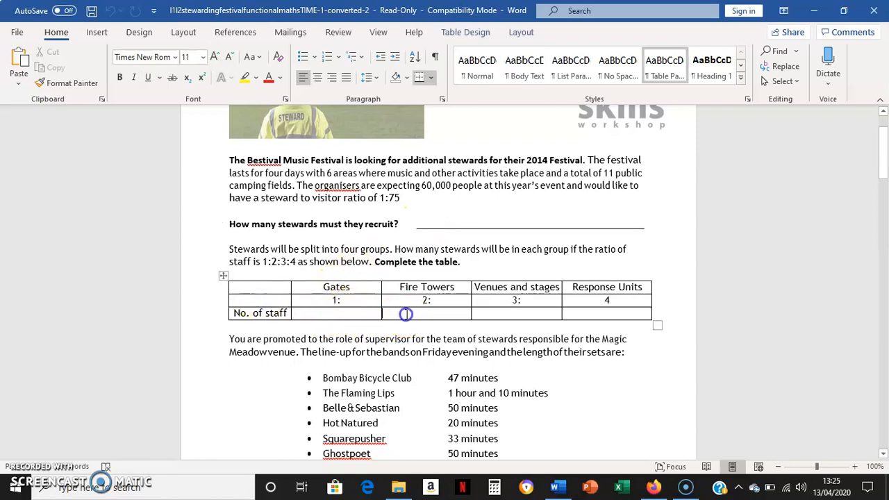
{"action": "left_click", "coordinate": [428, 218]}
{"action": "type", "text": "vfgdfgdh"}
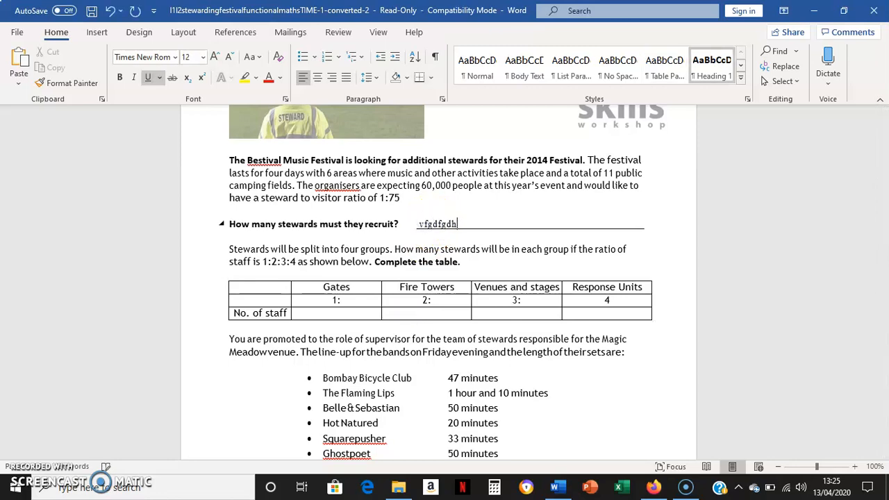
{"action": "left_click", "coordinate": [343, 313]}
{"action": "type", "text": "fgdfgfgdgdfh"}
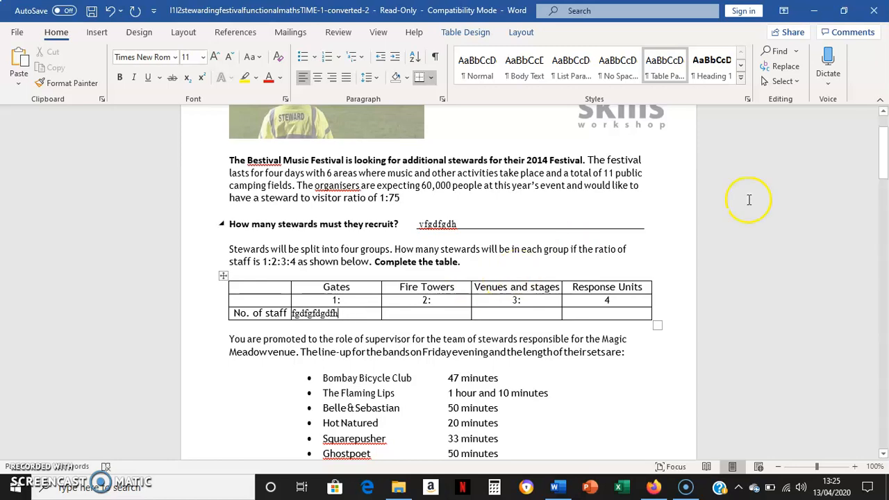
- Enter dfgdfgdfhgfh in the first empty Band name cell of the evening time plan table
{"action": "left_click_drag", "start_coordinate": [878, 154], "coordinate": [875, 210]}
{"action": "left_click", "coordinate": [394, 247]}
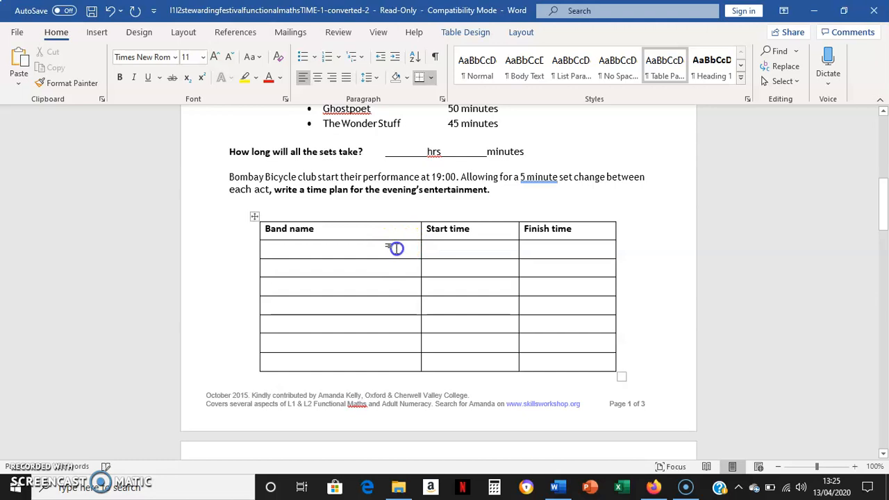
{"action": "type", "text": "dfgdfgdfhgfh"}
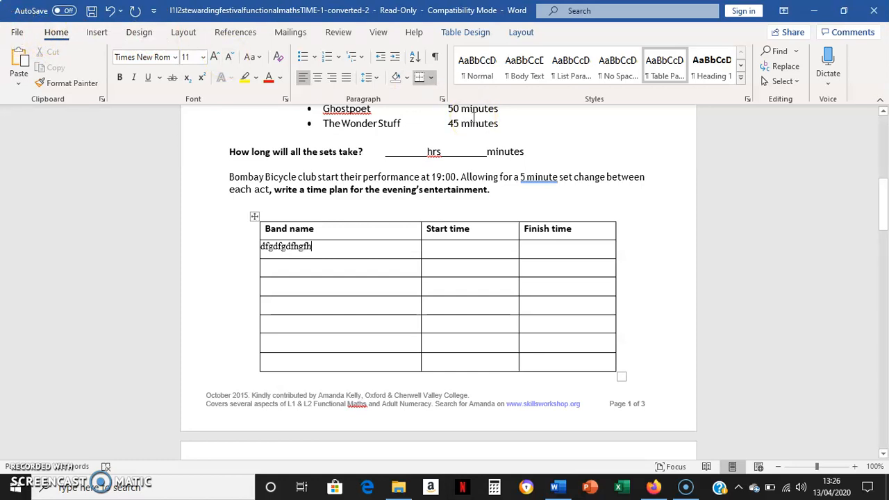
{"action": "left_click", "coordinate": [650, 205]}
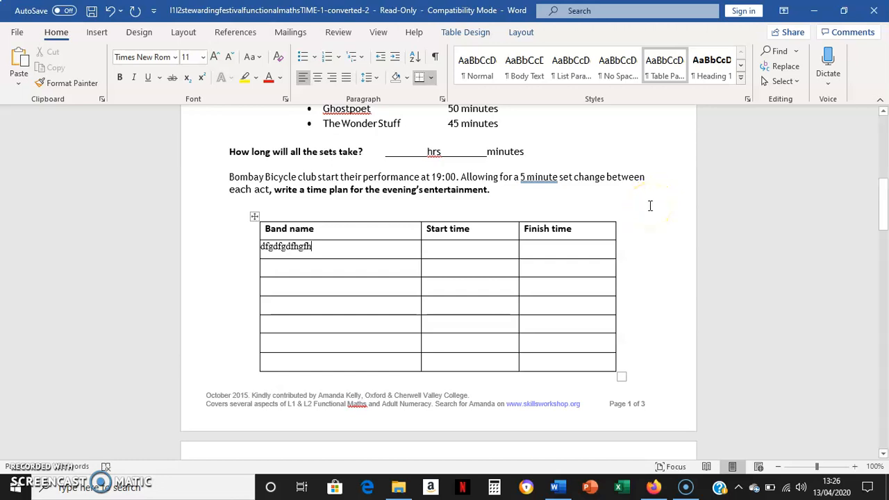
{"action": "left_click", "coordinate": [686, 488]}
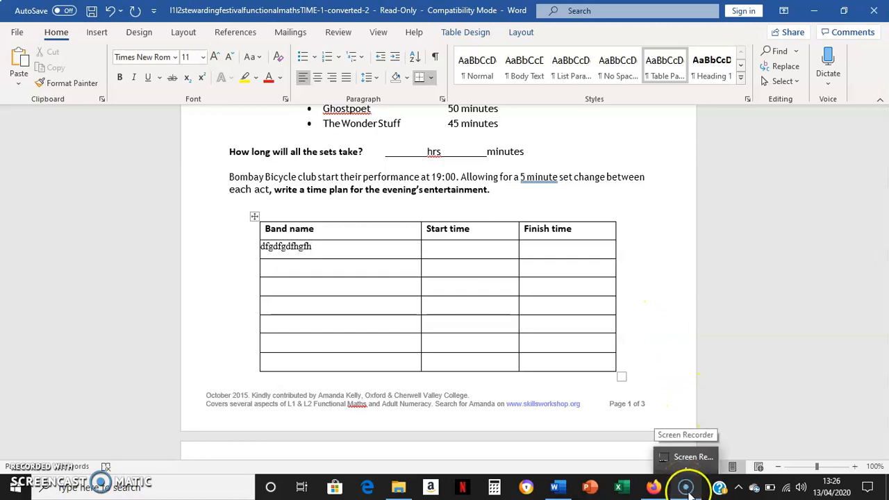